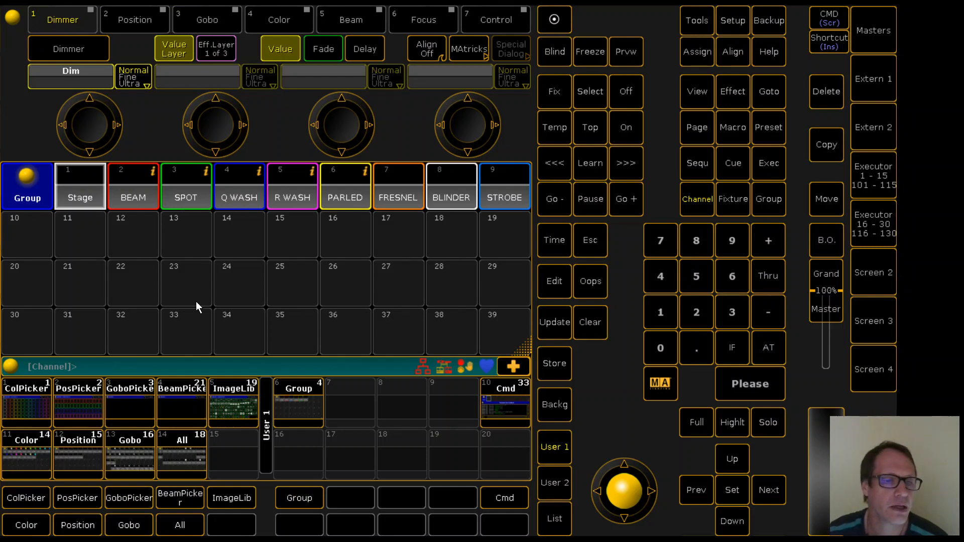
Review the Gobo preset pool through its last stored presets, and the All preset pool with the beam and spot zoom presets
{"action": "left_click", "coordinate": [128, 454]}
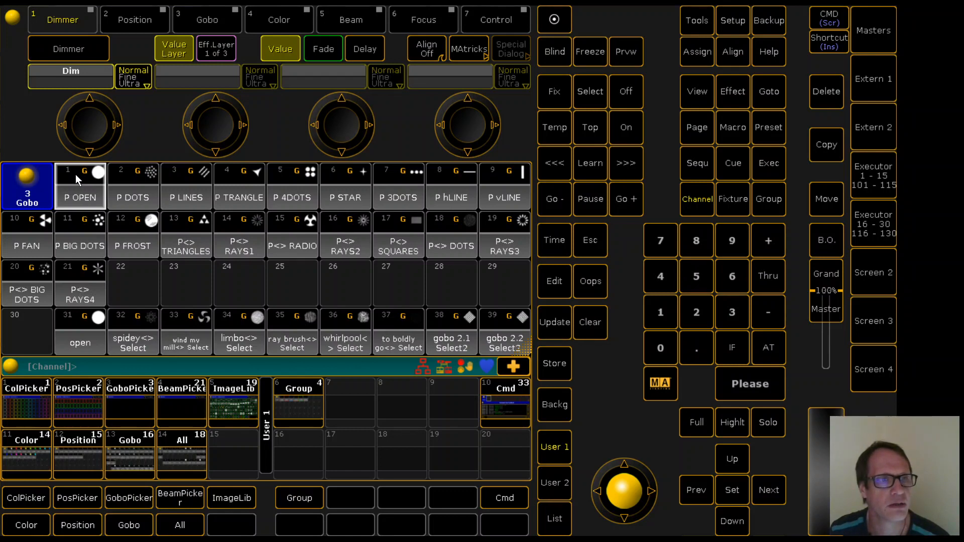
{"action": "left_click", "coordinate": [26, 325]}
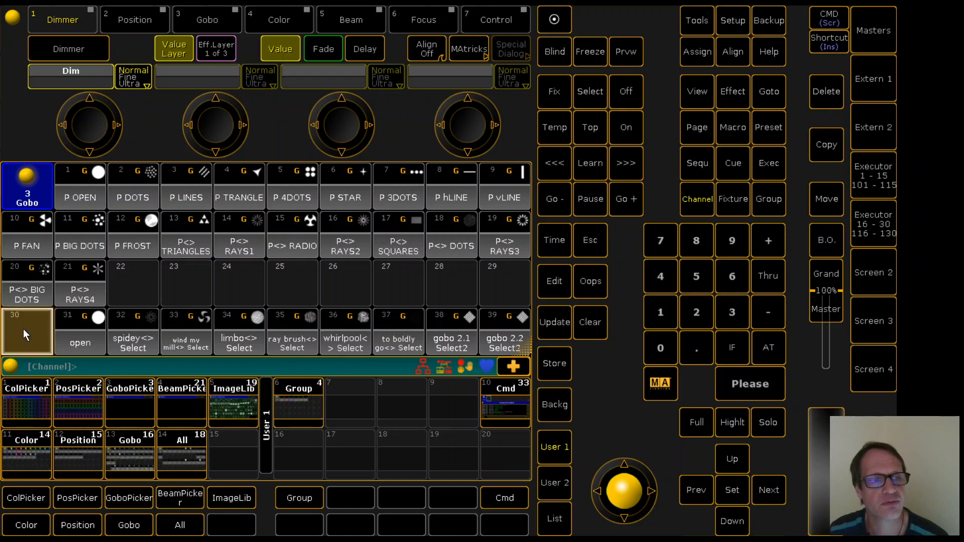
{"action": "scroll", "coordinate": [23, 329], "scroll_direction": "down", "scroll_amount": 2}
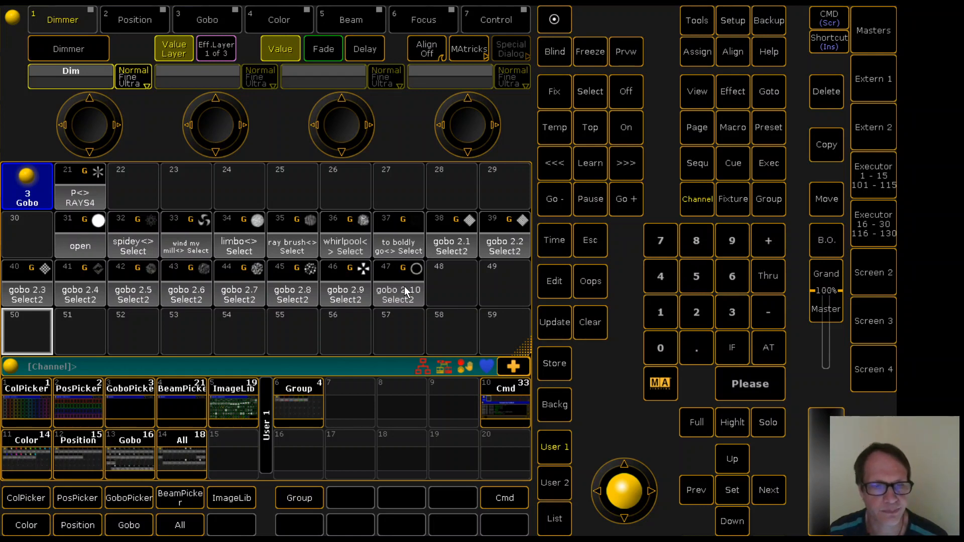
{"action": "left_click", "coordinate": [181, 454]}
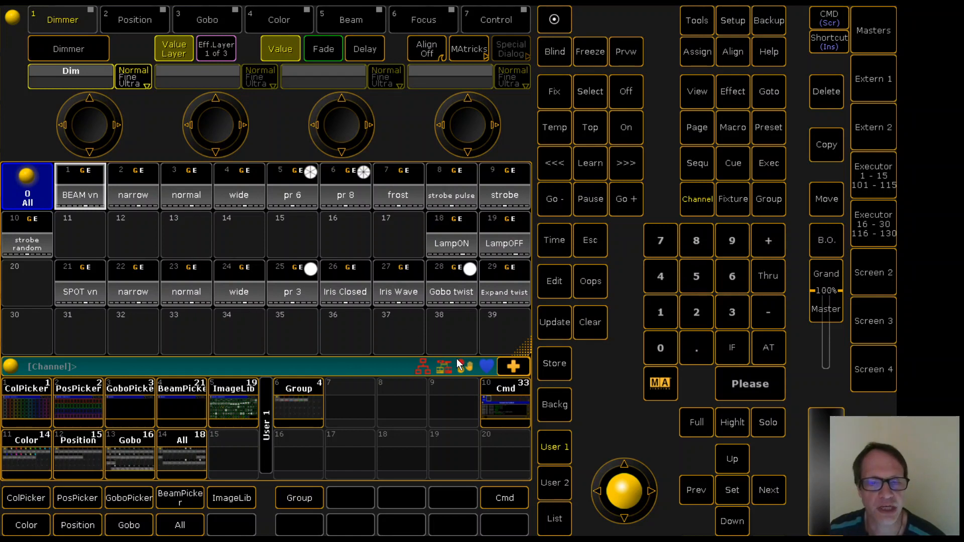
Run the Create Attribute Picker macro with attribute type 3 and the Gobo group range 2 Thru 3
{"action": "left_click", "coordinate": [502, 402]}
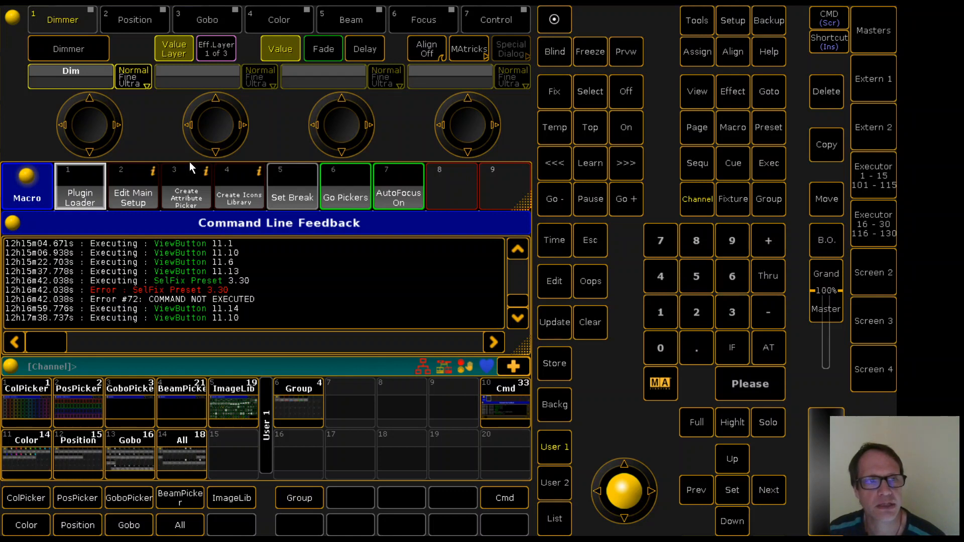
{"action": "left_click", "coordinate": [185, 198]}
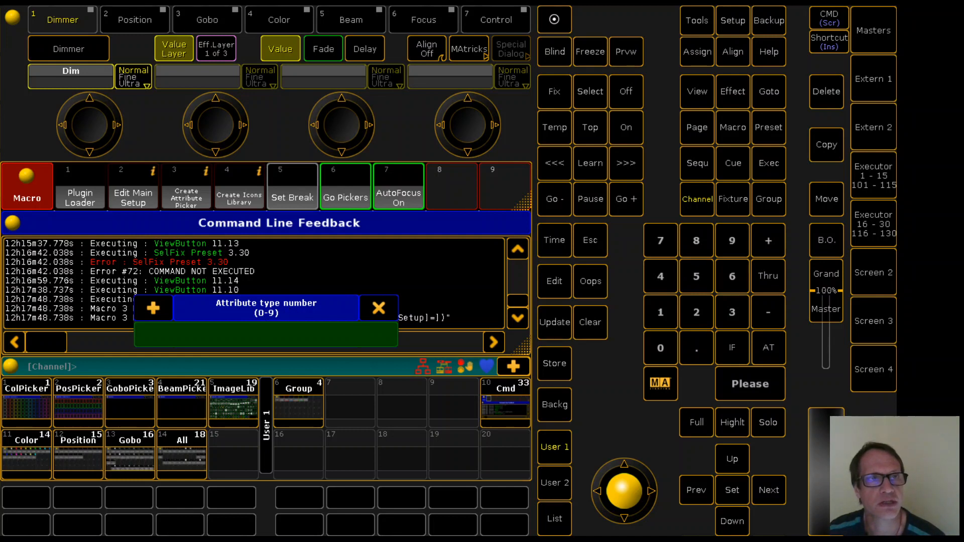
{"action": "left_click", "coordinate": [731, 313]}
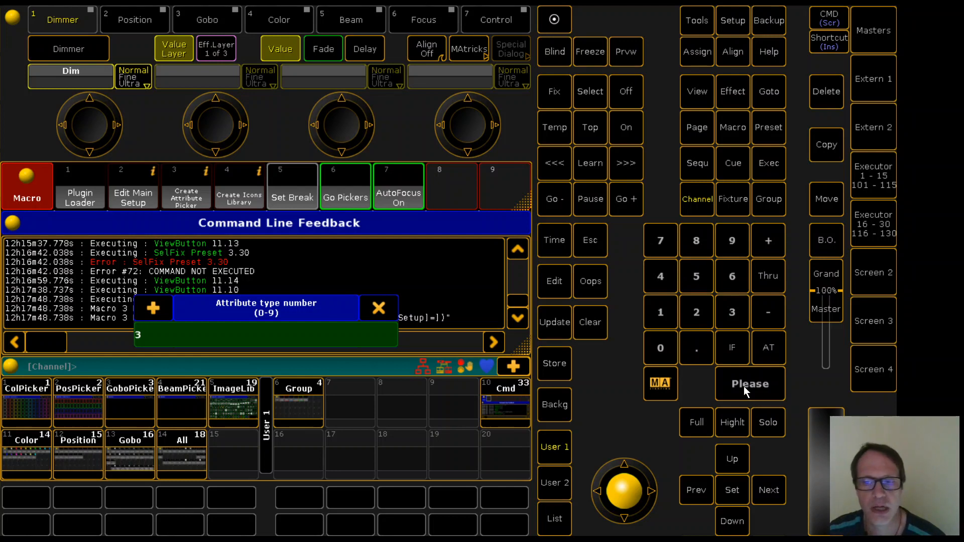
{"action": "left_click", "coordinate": [742, 386]}
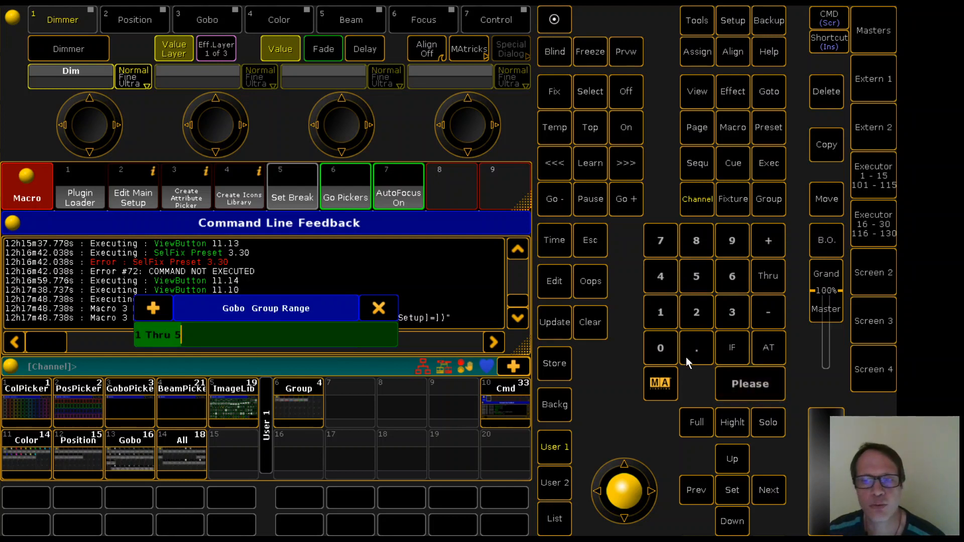
{"action": "left_click", "coordinate": [696, 313]}
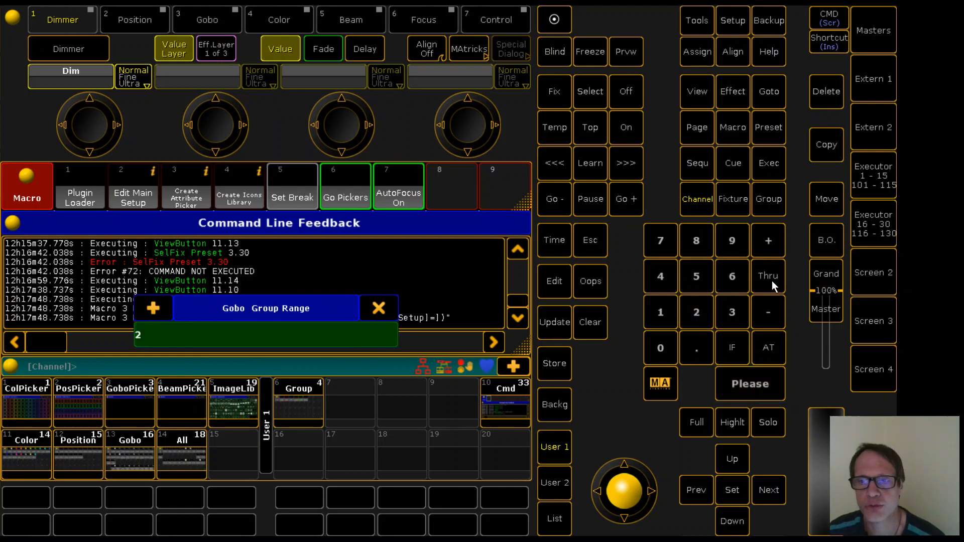
{"action": "left_click", "coordinate": [772, 281]}
{"action": "left_click", "coordinate": [729, 312]}
{"action": "left_click", "coordinate": [750, 386]}
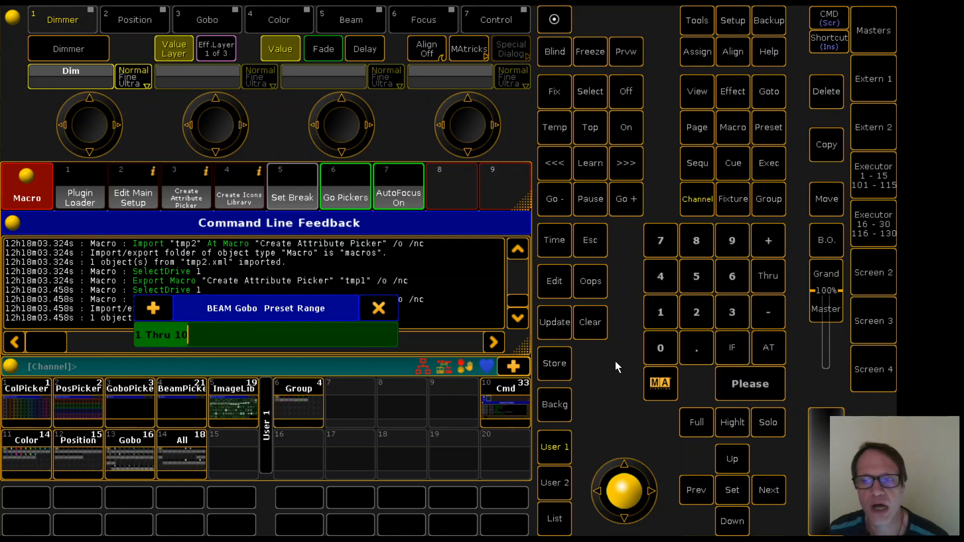
Set the BEAM gobo preset range to 1 Thru 21
{"action": "left_click", "coordinate": [661, 312]}
{"action": "left_click", "coordinate": [773, 276]}
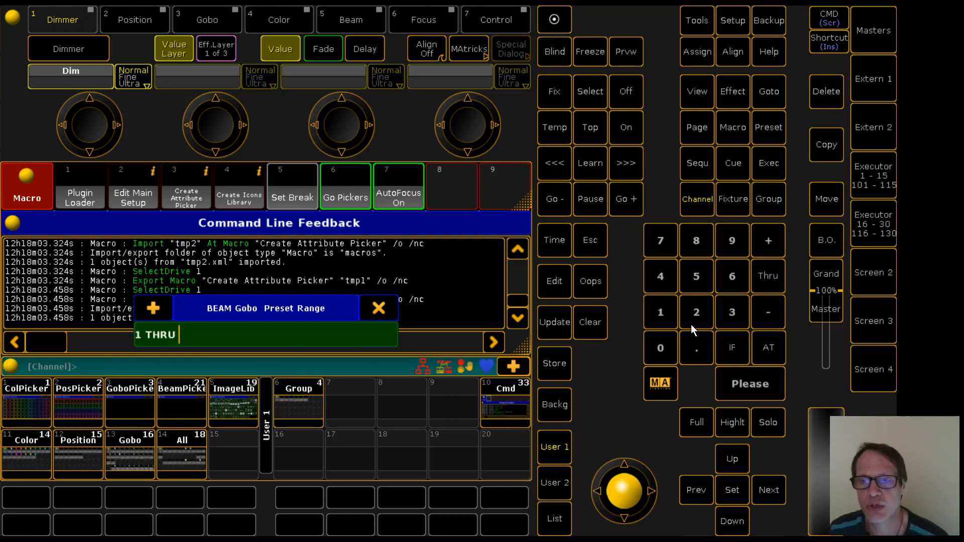
{"action": "left_click", "coordinate": [692, 317]}
{"action": "left_click", "coordinate": [656, 307]}
{"action": "left_click", "coordinate": [751, 389]}
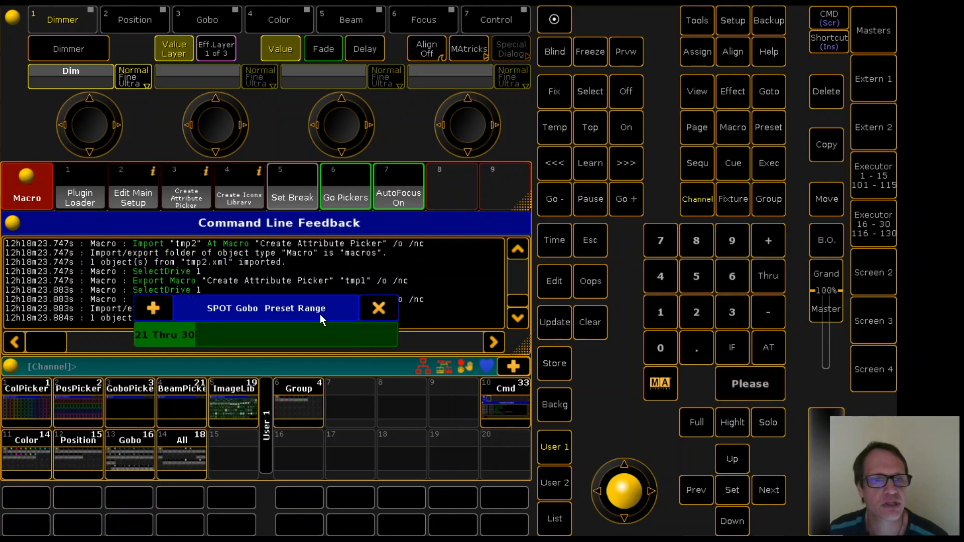
Set the SPOT gobo preset range to 31 Thru 47
{"action": "left_click", "coordinate": [733, 314]}
{"action": "left_click", "coordinate": [656, 310]}
{"action": "left_click", "coordinate": [765, 278]}
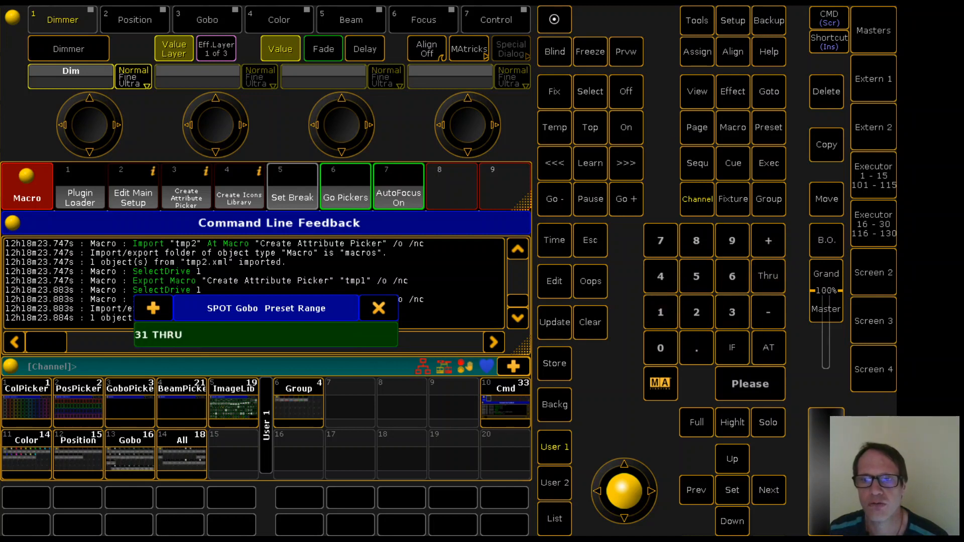
{"action": "left_click", "coordinate": [661, 276]}
{"action": "left_click", "coordinate": [659, 247]}
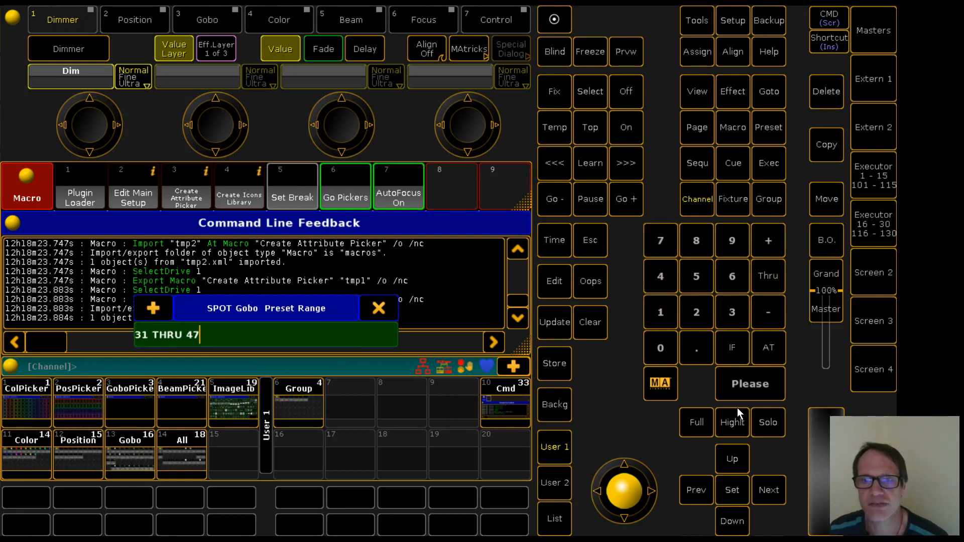
{"action": "left_click", "coordinate": [750, 384]}
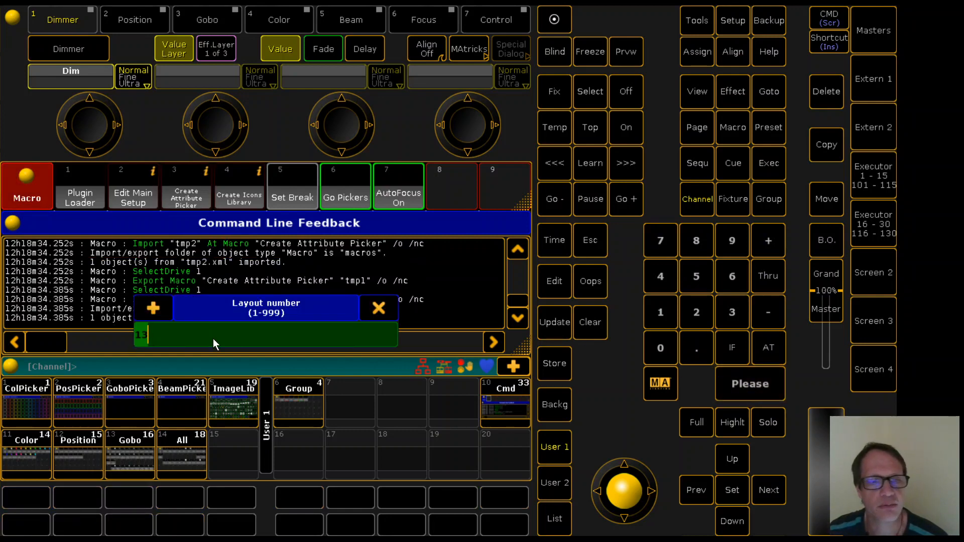
Accept layout number 13, layout width 11 and the suggested layout height for the gobo picker
{"action": "left_click", "coordinate": [742, 389]}
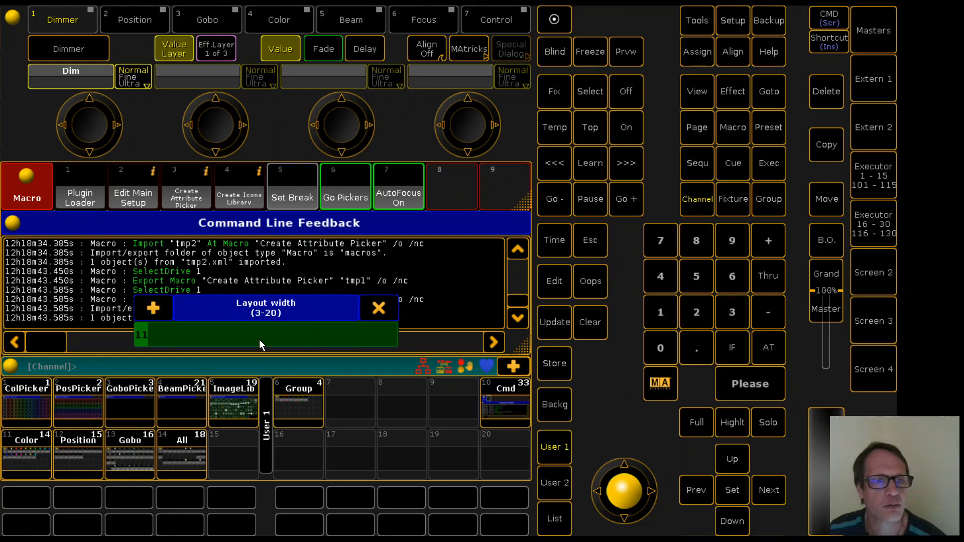
{"action": "left_click", "coordinate": [748, 390]}
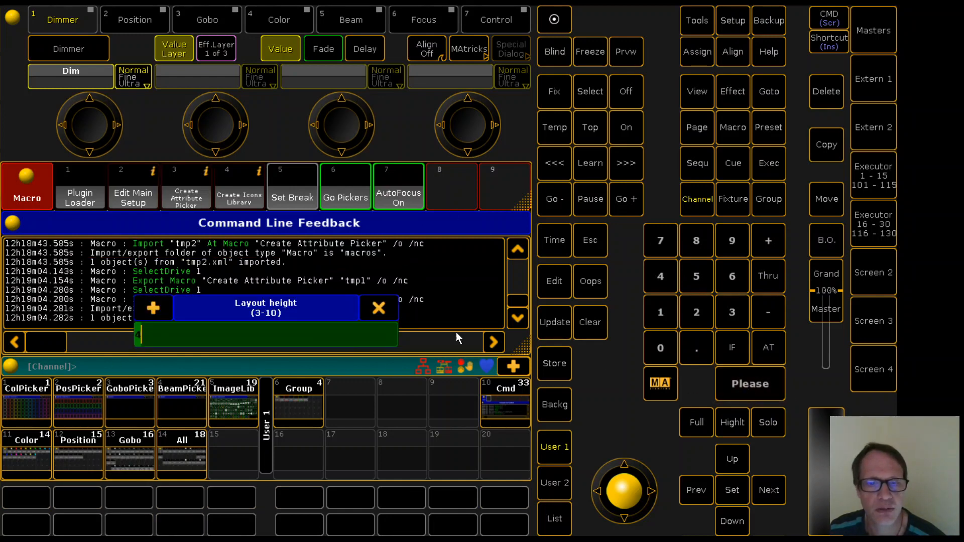
{"action": "left_click", "coordinate": [748, 383]}
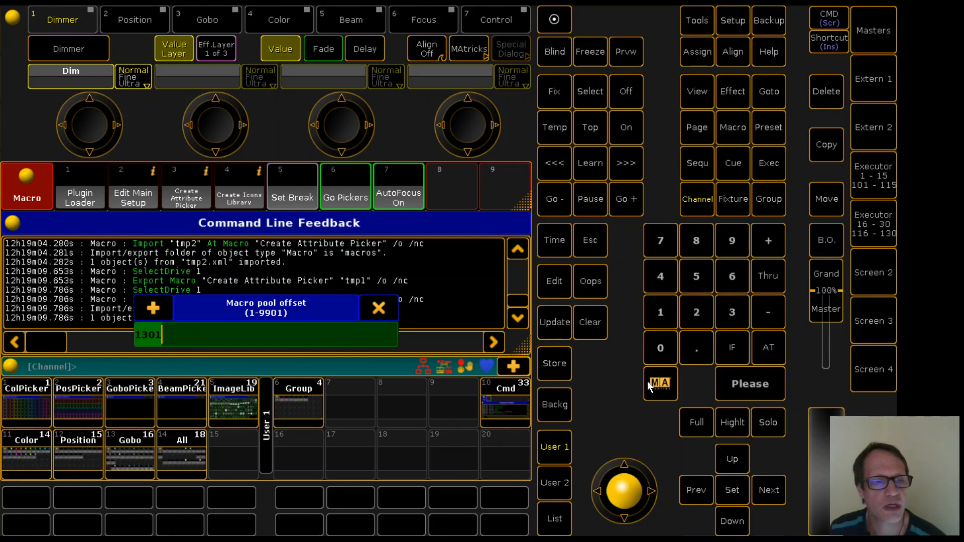
Accept 1301 as the macro, image and sequence pool offset
{"action": "left_click", "coordinate": [756, 384]}
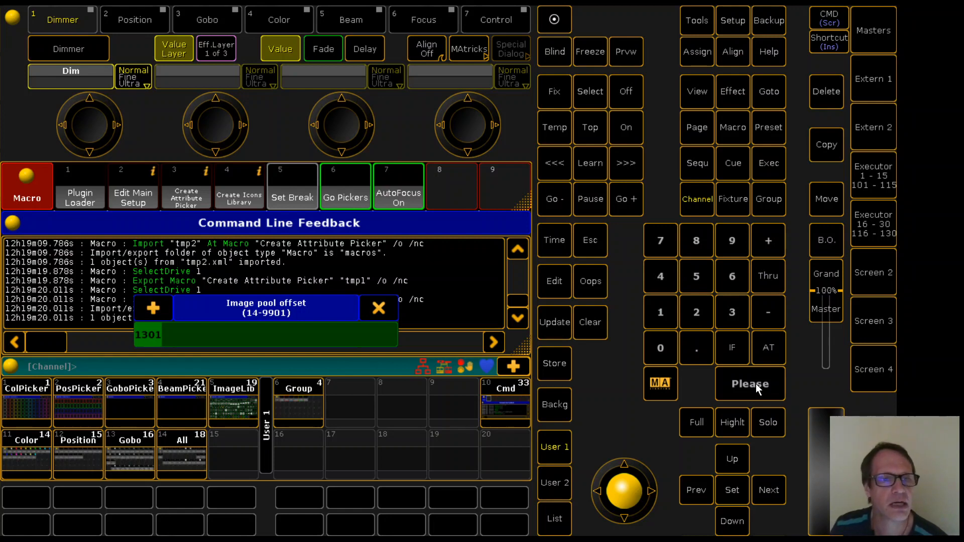
{"action": "left_click", "coordinate": [754, 386]}
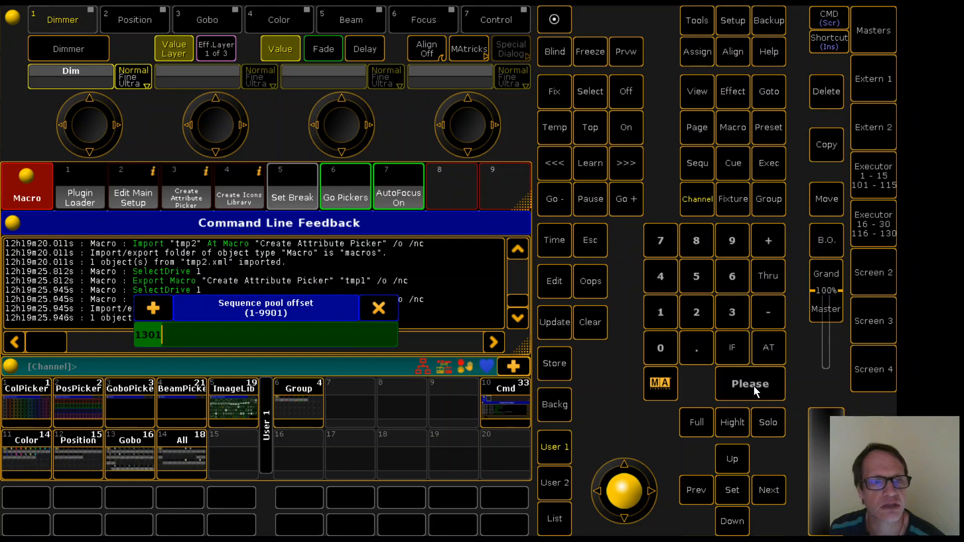
{"action": "left_click", "coordinate": [754, 386]}
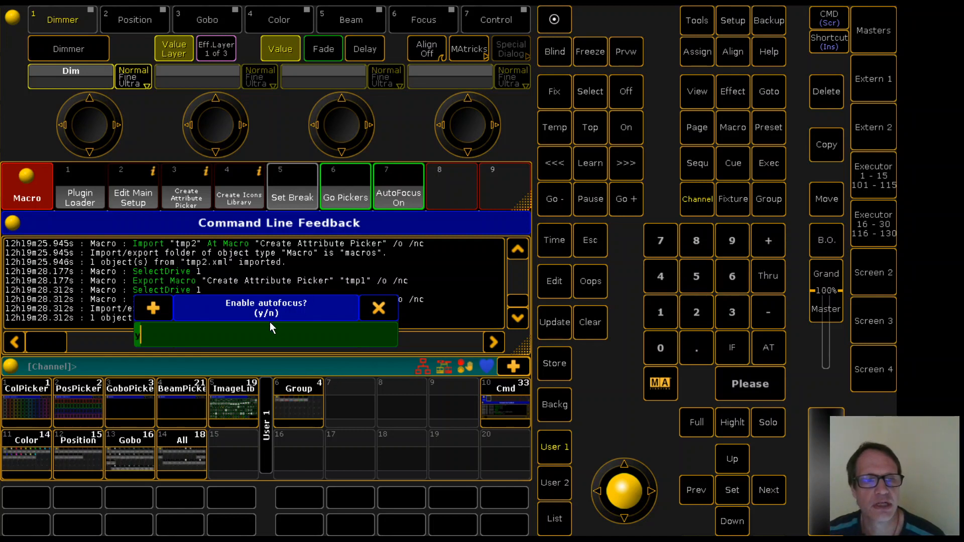
Enable autofocus with the suggested maximum number of wheels, and accept 901 for the first focus preset and the first focus sequence
{"action": "left_click", "coordinate": [748, 387]}
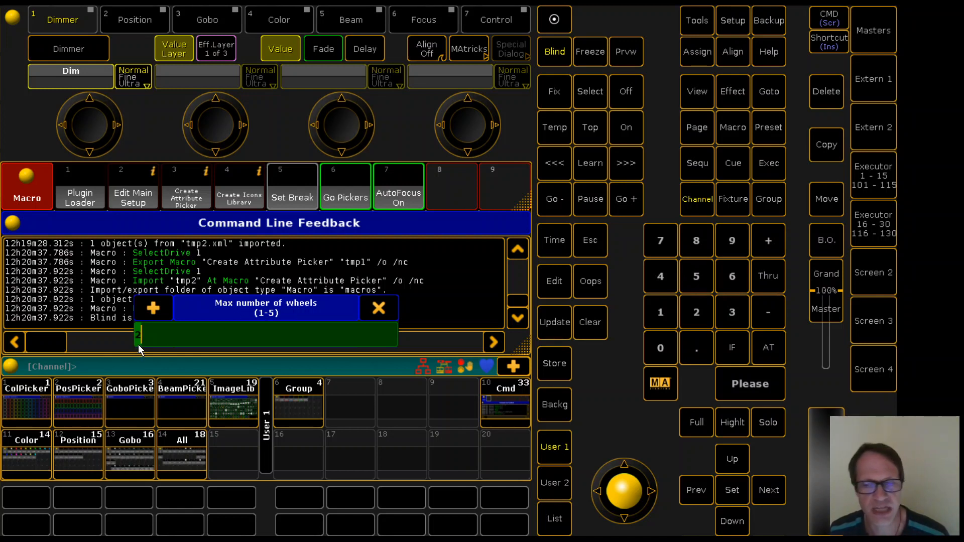
{"action": "left_click", "coordinate": [746, 385]}
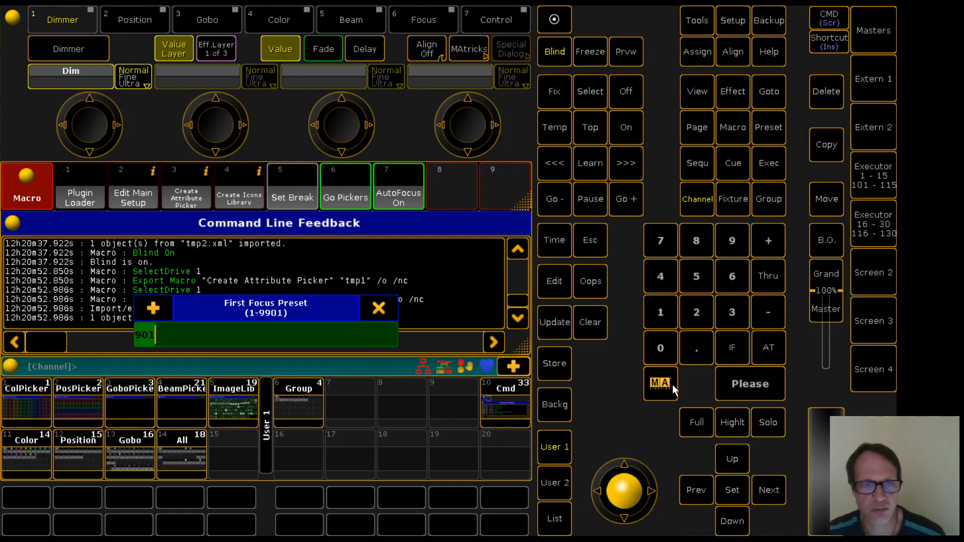
{"action": "left_click", "coordinate": [743, 385]}
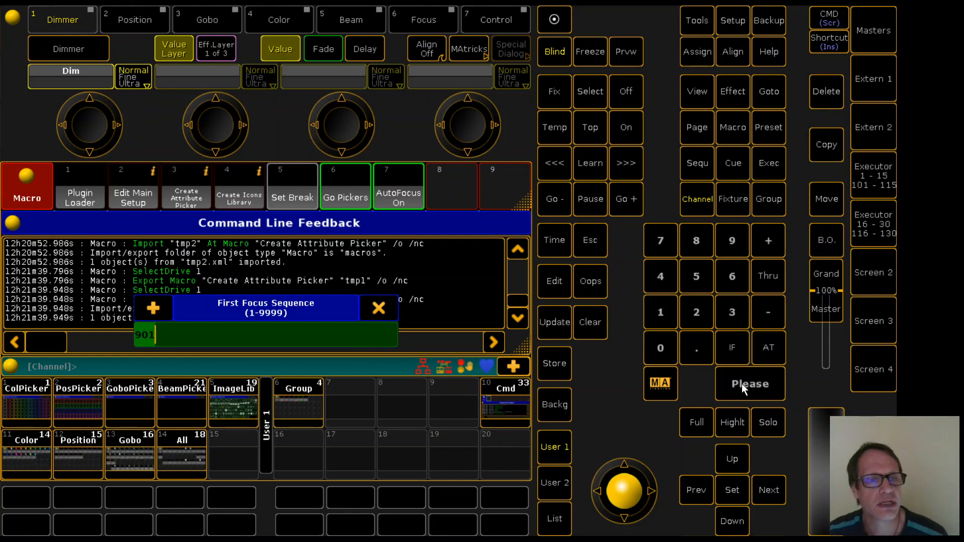
{"action": "left_click", "coordinate": [743, 389]}
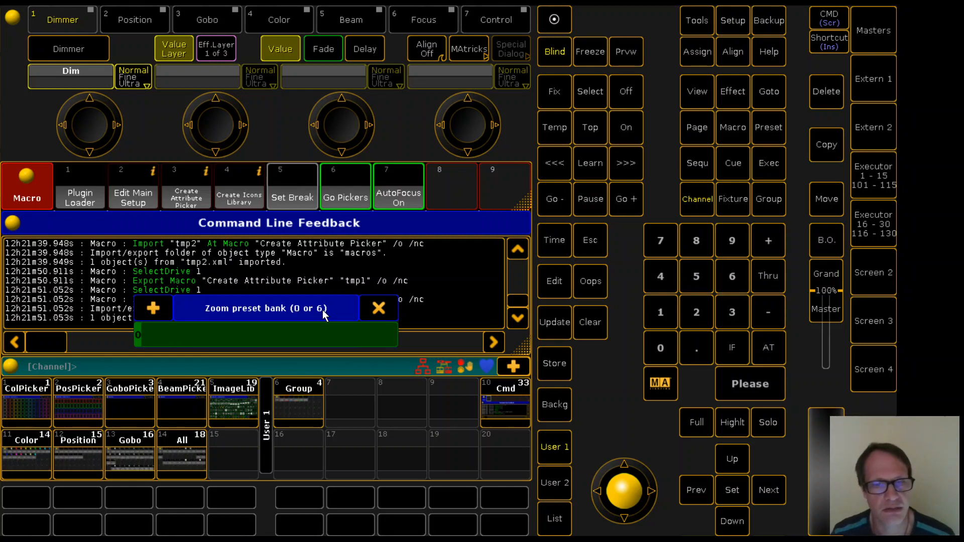
Accept zoom preset bank 0 with zoom preset ranges 1 Thru 4 for BEAM and 21 Thru 24 for SPOT, and generate the picker
{"action": "left_click", "coordinate": [735, 384]}
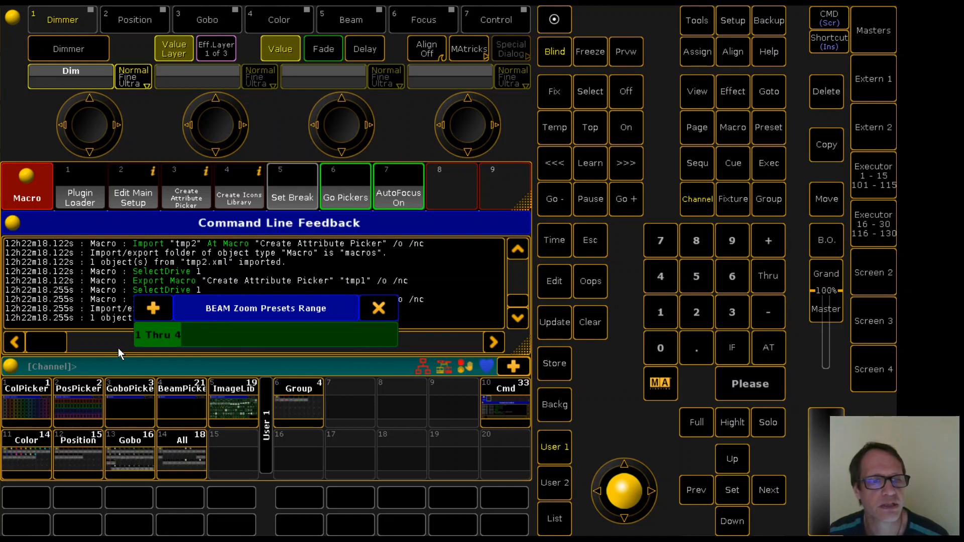
{"action": "left_click", "coordinate": [742, 383]}
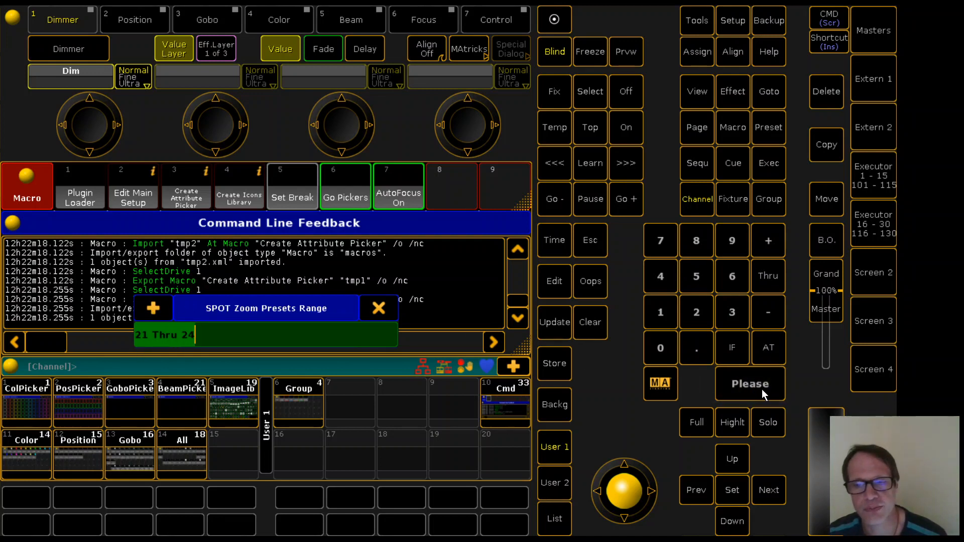
{"action": "left_click", "coordinate": [745, 382]}
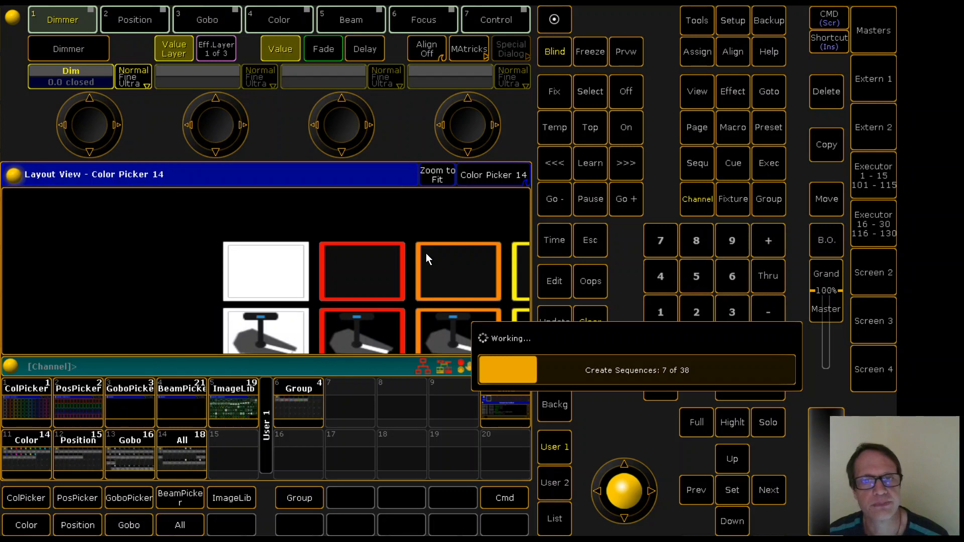
Show Gobo Picker 13 in the layout view and fit the whole layout in the window
{"action": "left_click", "coordinate": [479, 176]}
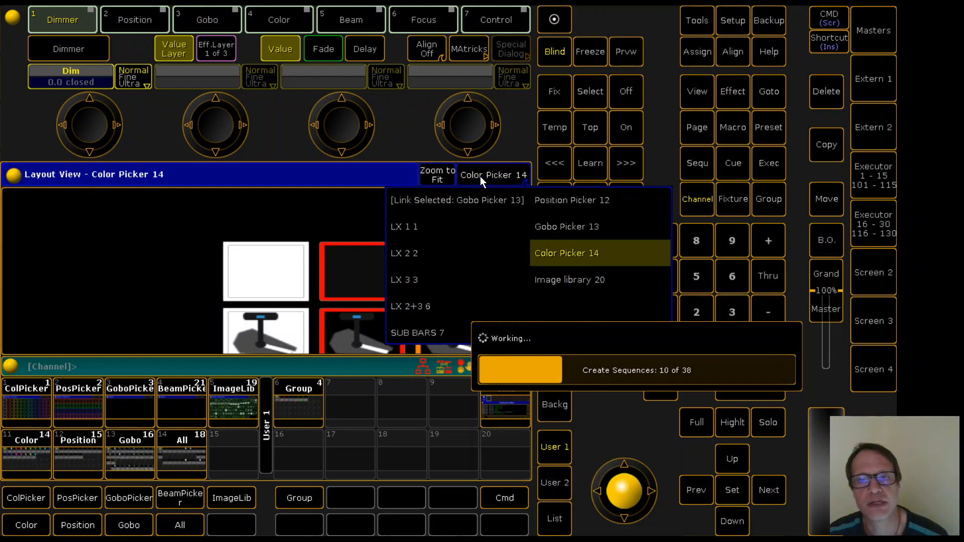
{"action": "left_click", "coordinate": [555, 227]}
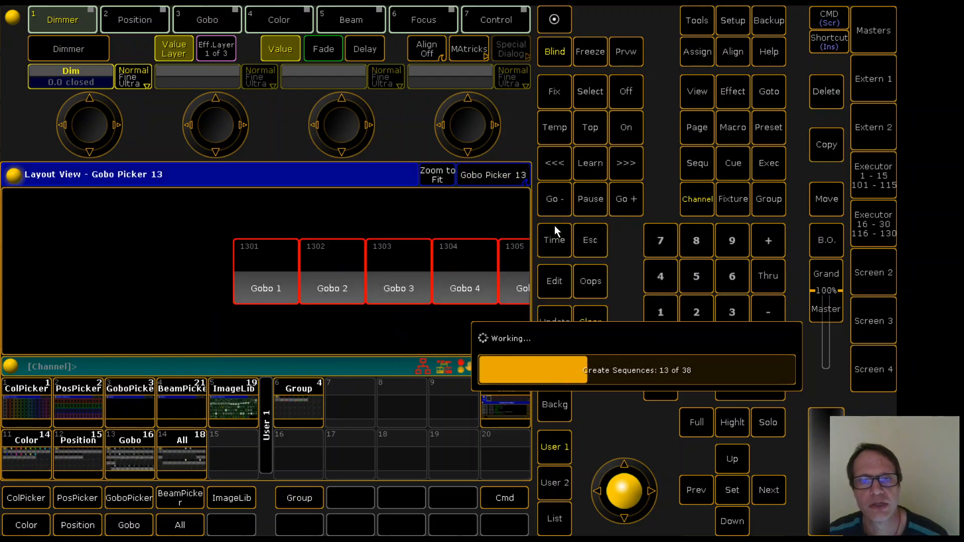
{"action": "left_click", "coordinate": [438, 176]}
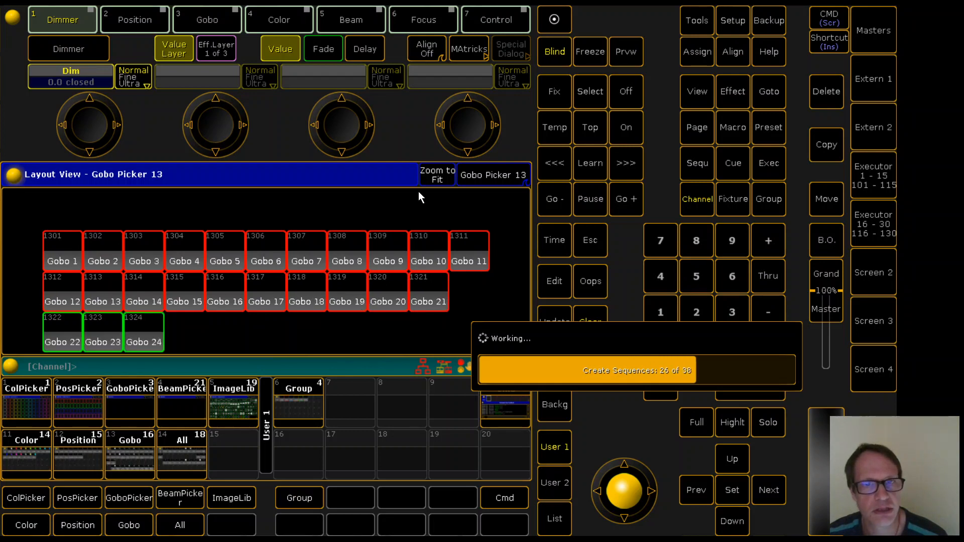
{"action": "left_click", "coordinate": [435, 174]}
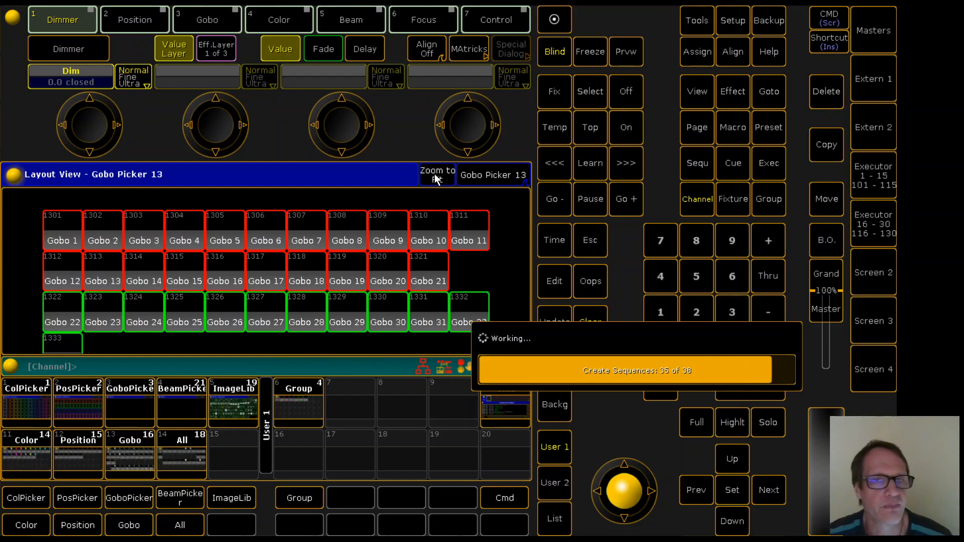
{"action": "left_click", "coordinate": [434, 174]}
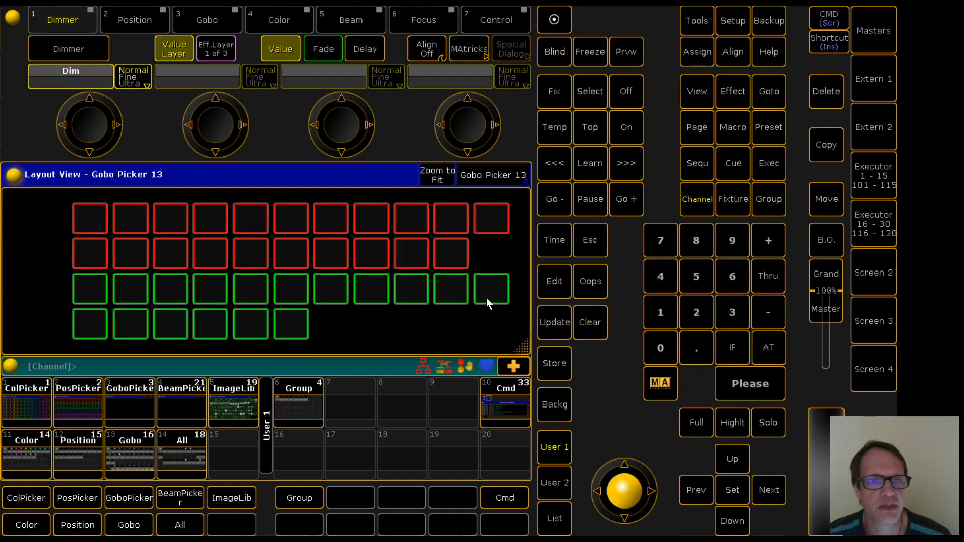
{"action": "left_click", "coordinate": [440, 180]}
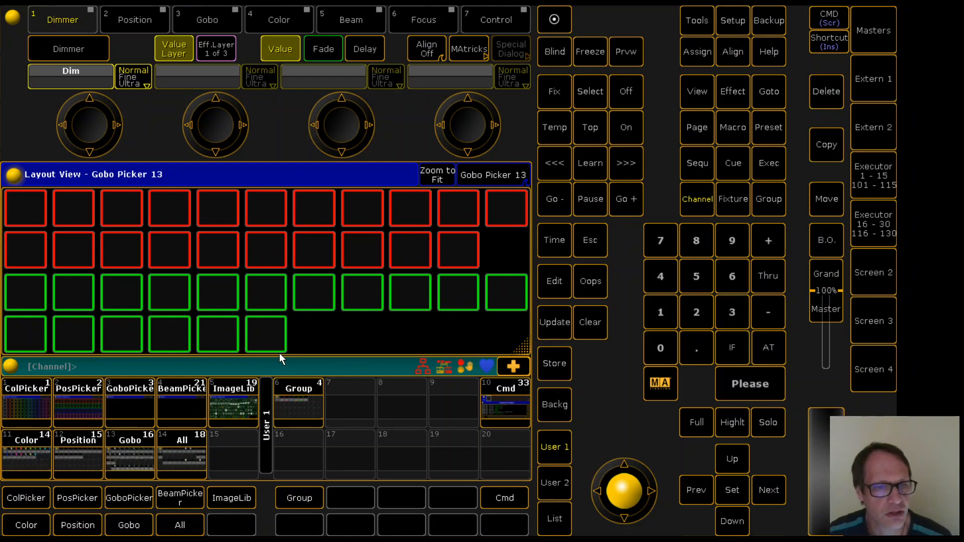
Open the image library and pick the filled grey circle image for the open gobo position
{"action": "left_click", "coordinate": [236, 404]}
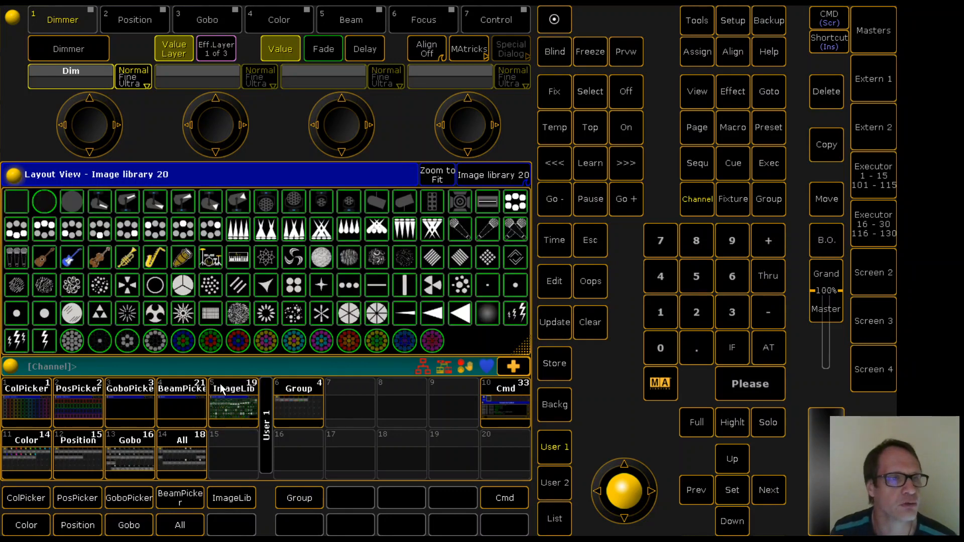
{"action": "left_click", "coordinate": [71, 200]}
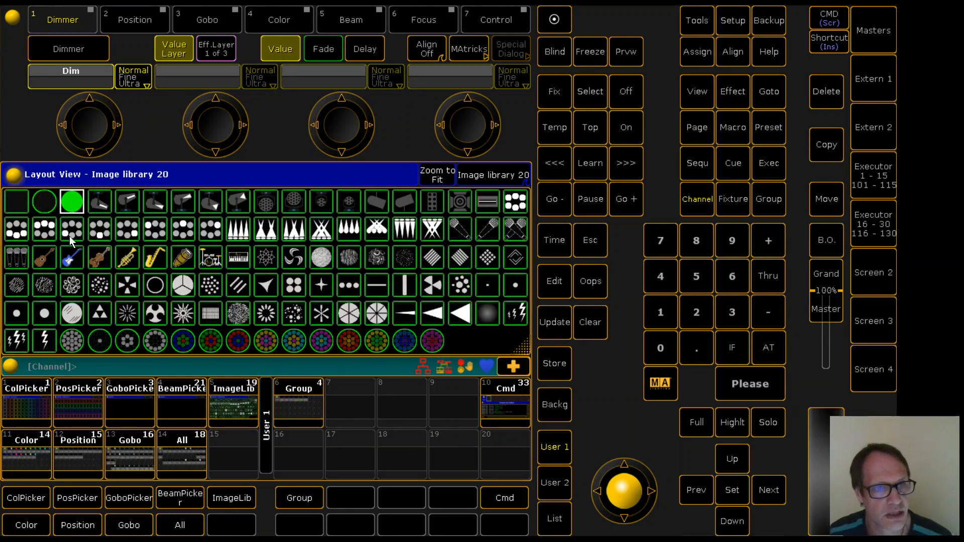
Recall the GoboPicker view, switch its layout to Gobo Picker 13 and fit the whole layout in the window
{"action": "left_click", "coordinate": [132, 400]}
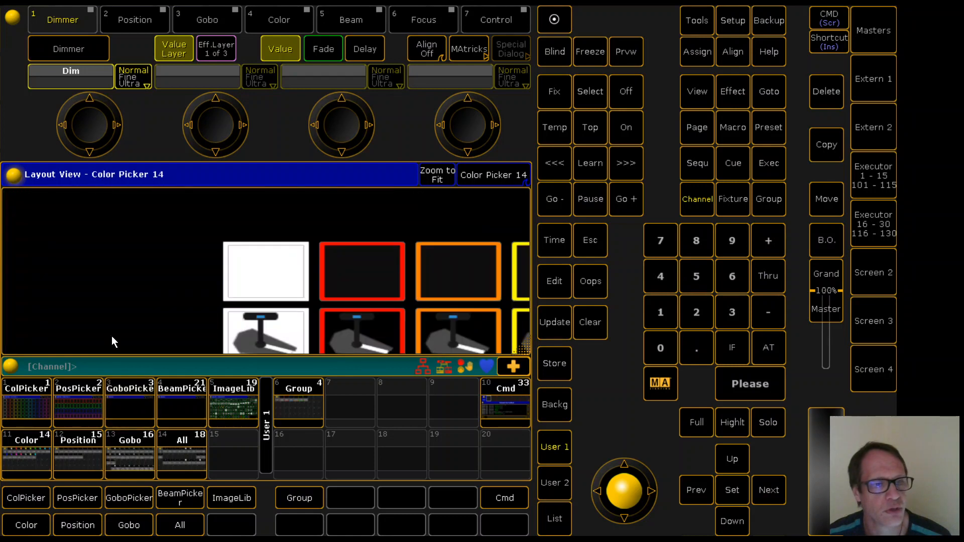
{"action": "left_click", "coordinate": [496, 177]}
{"action": "left_click", "coordinate": [496, 177]}
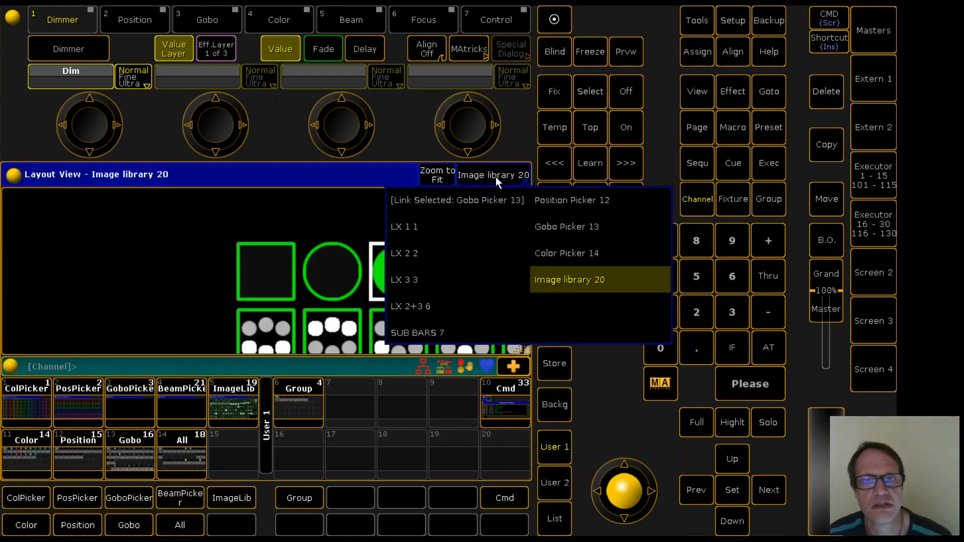
{"action": "left_click", "coordinate": [546, 226]}
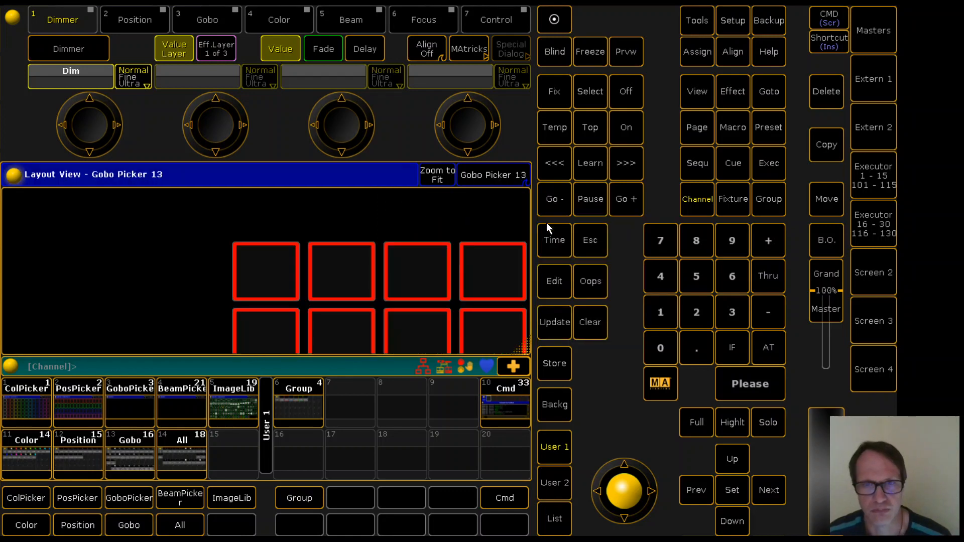
{"action": "left_click", "coordinate": [437, 175]}
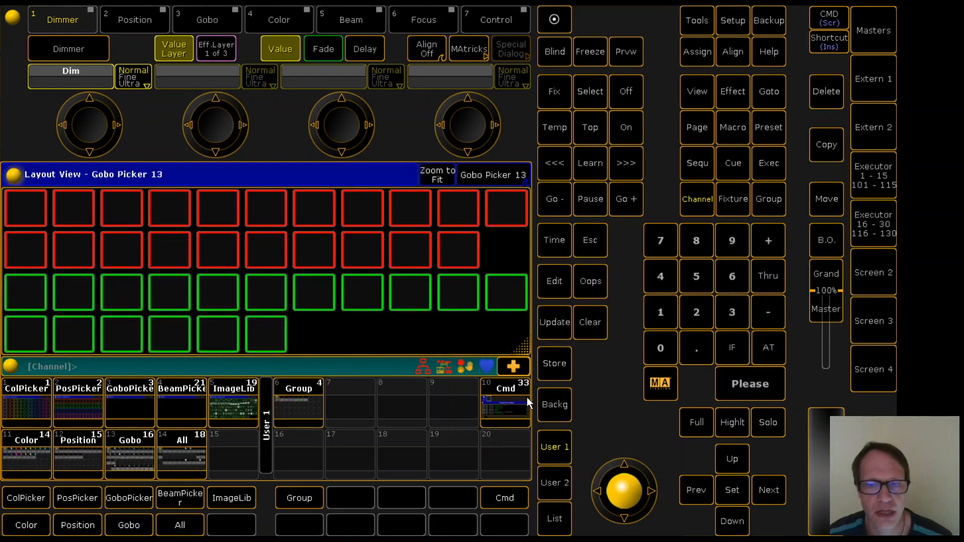
Store the fitted Gobo Picker 13 layout window over the existing GoboPicker view
{"action": "left_click", "coordinate": [555, 366]}
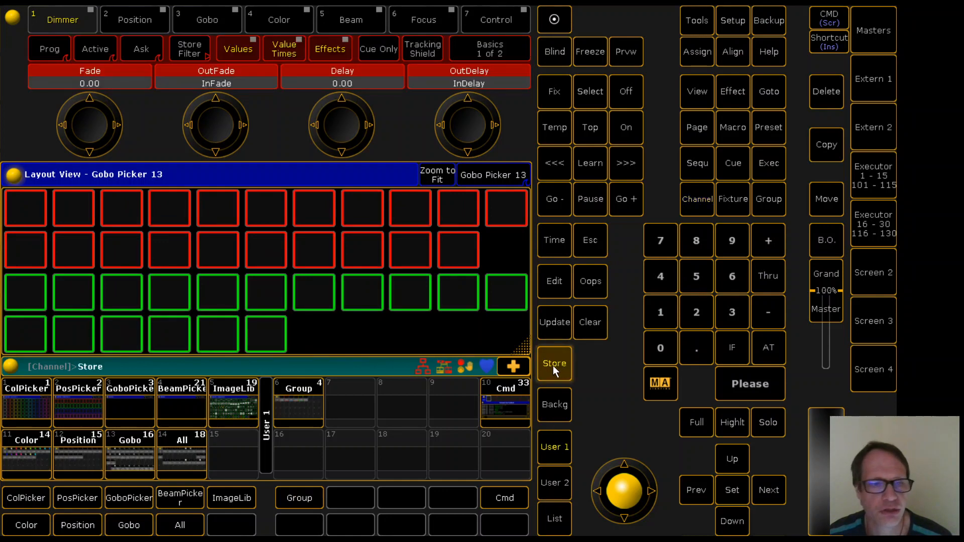
{"action": "left_click", "coordinate": [130, 401]}
{"action": "left_click", "coordinate": [310, 427]}
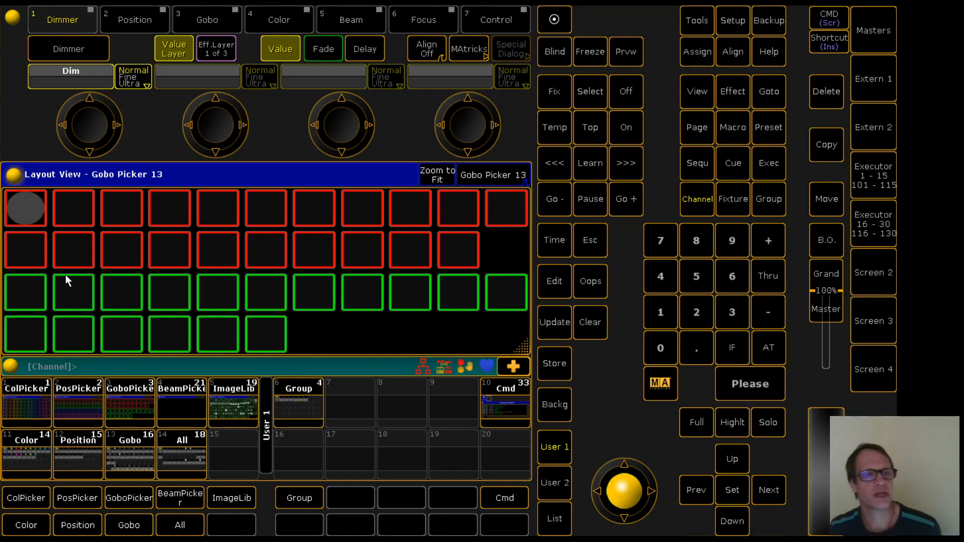
Pick the scattered-dots gobo from the image library for the second red cell and return to the GoboPicker view
{"action": "left_click", "coordinate": [235, 397]}
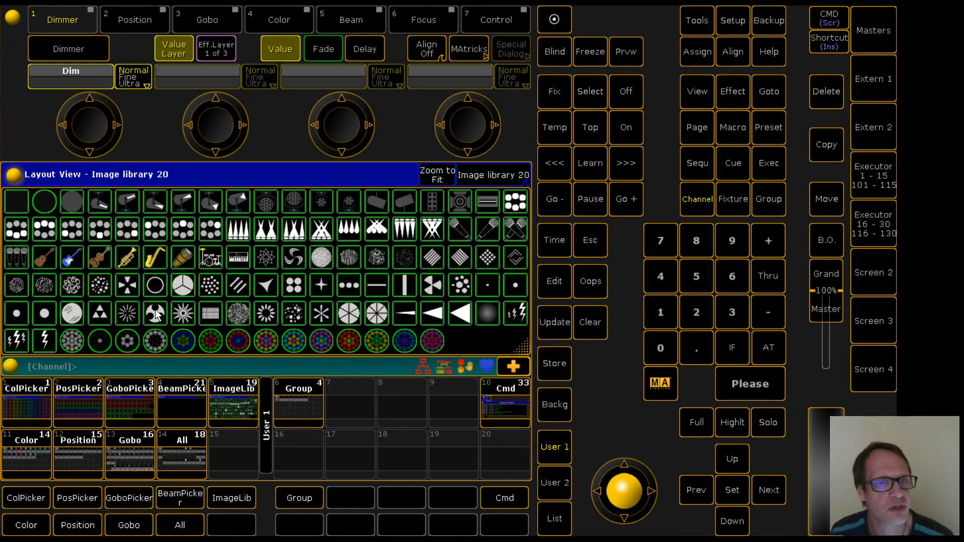
{"action": "left_click", "coordinate": [213, 287]}
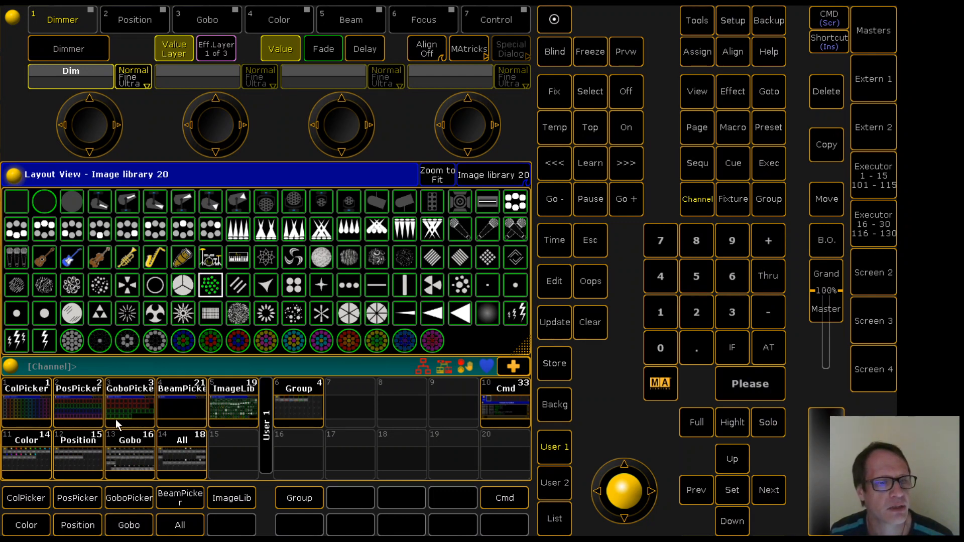
{"action": "left_click", "coordinate": [130, 405]}
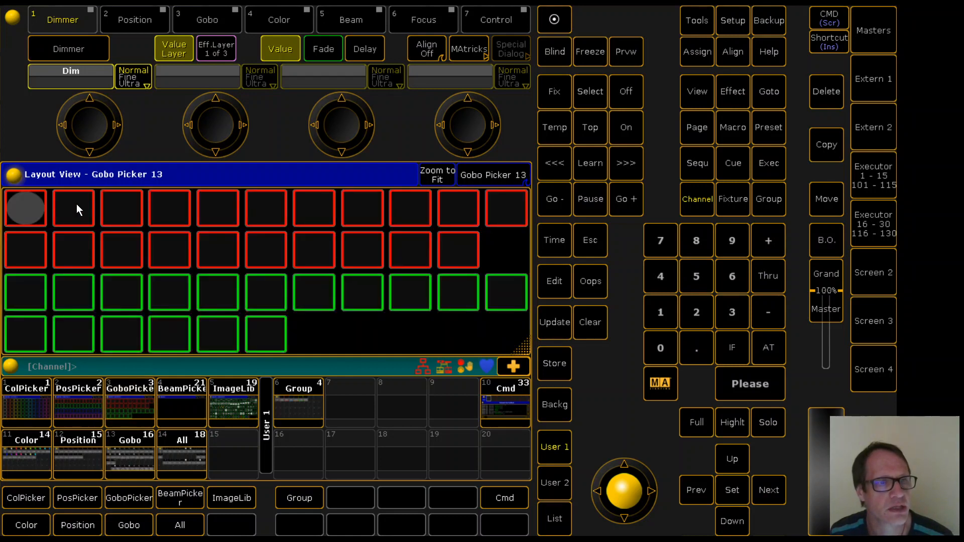